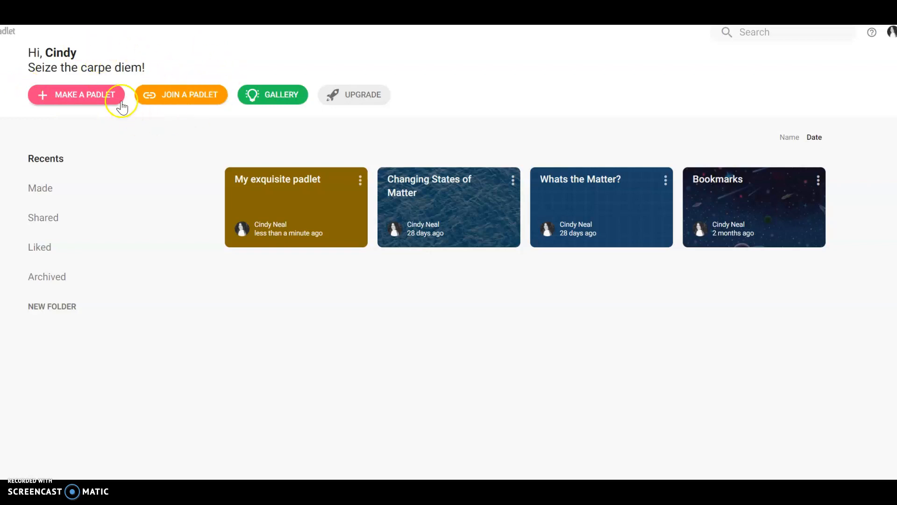
# Step: Make a new padlet from the blank Stream layout
pyautogui.click(112, 96)
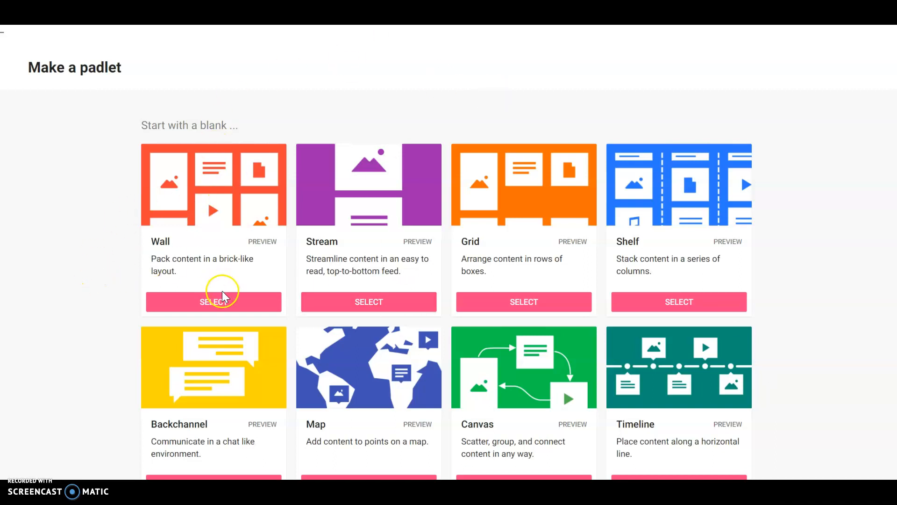
pyautogui.click(377, 303)
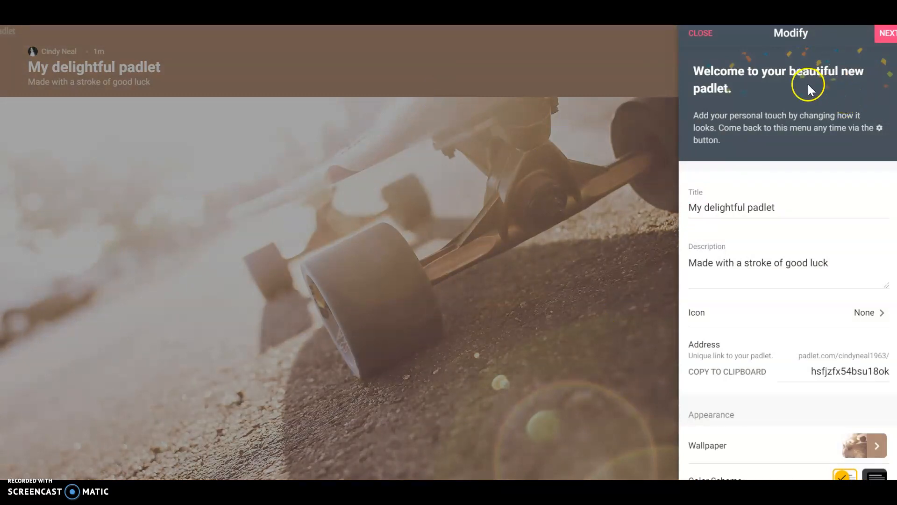
# Step: Set the padlet's icon to the grinning face with sweat emoji from Smileys & People
pyautogui.scroll(-1, 766, 225)
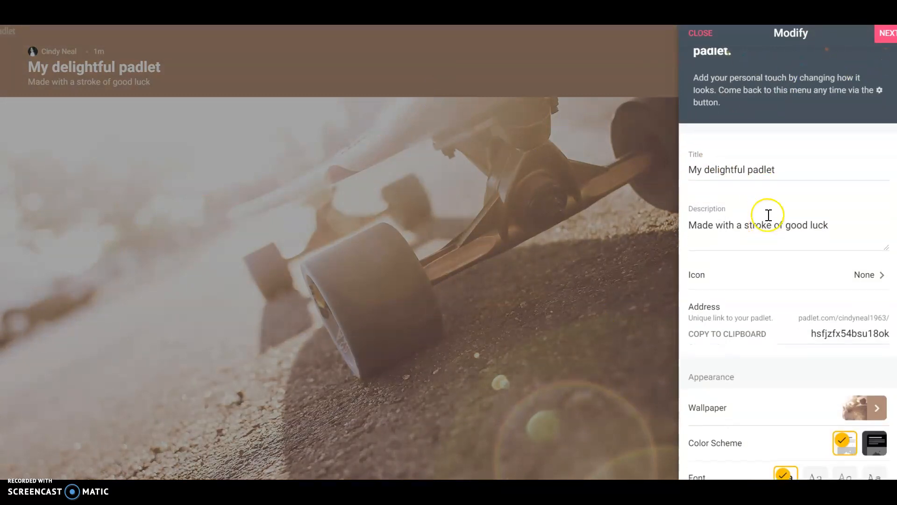
pyautogui.scroll(-1, 841, 248)
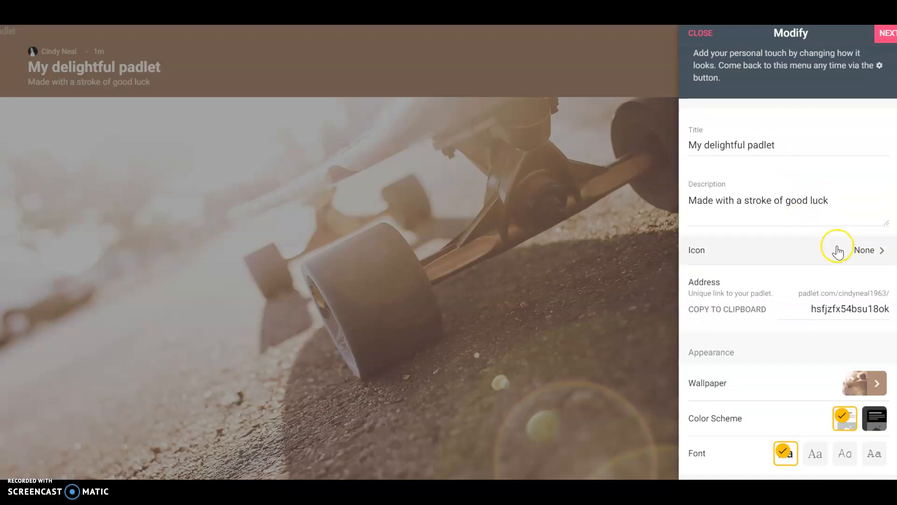
pyautogui.rightClick(840, 255)
pyautogui.click(842, 191)
pyautogui.click(843, 256)
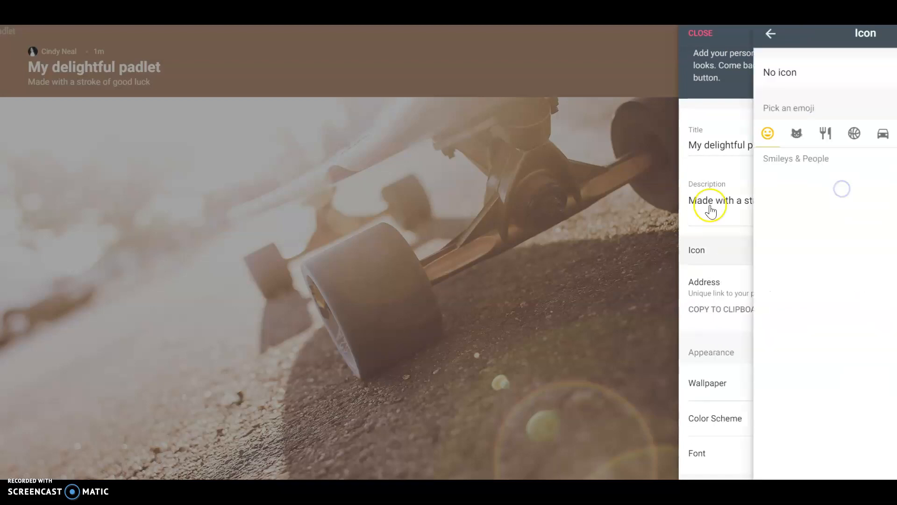
pyautogui.rightClick(701, 228)
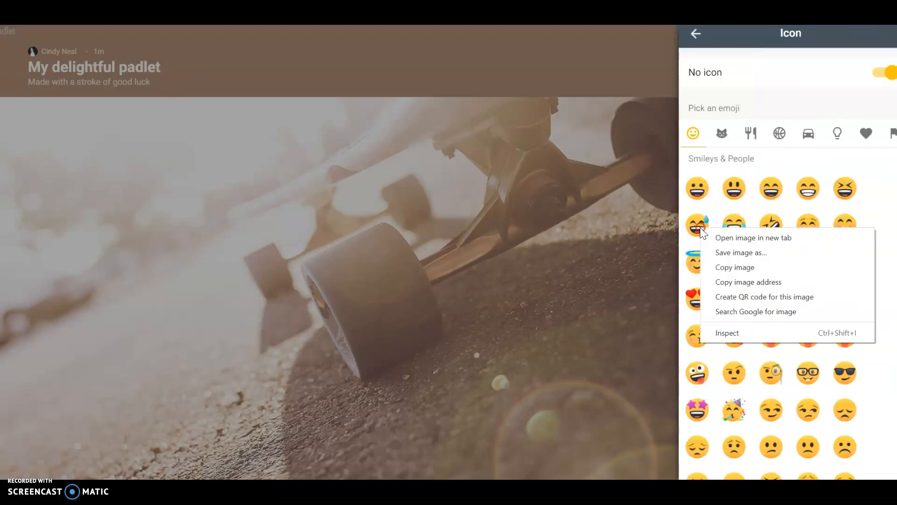
pyautogui.click(702, 210)
pyautogui.click(702, 230)
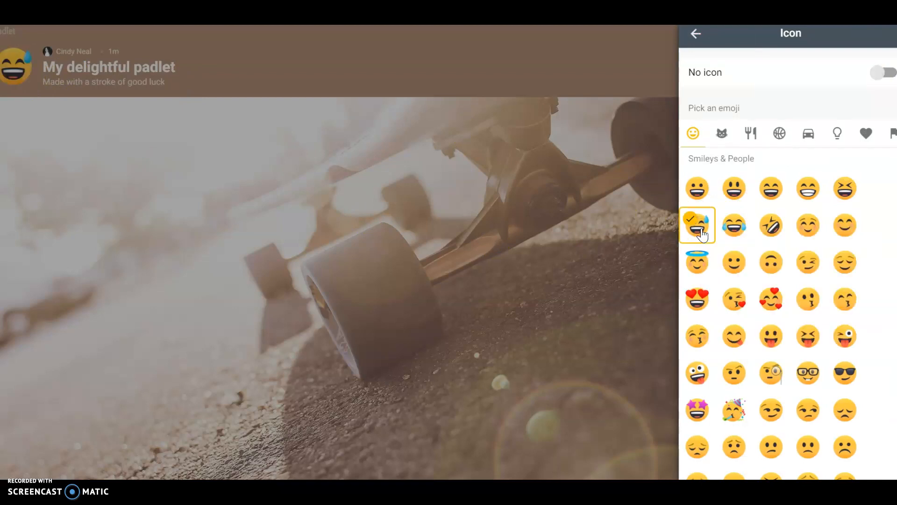
pyautogui.click(696, 33)
# Step: Review the padlet's appearance, posting and content filtering settings, and choose to keep working instead of discarding the unsaved changes
pyautogui.scroll(-3, 846, 274)
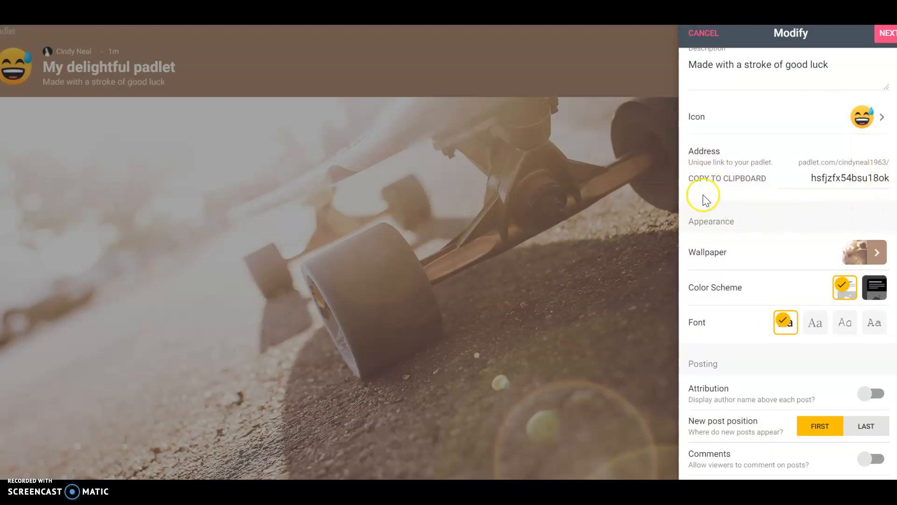
pyautogui.scroll(-3, 703, 194)
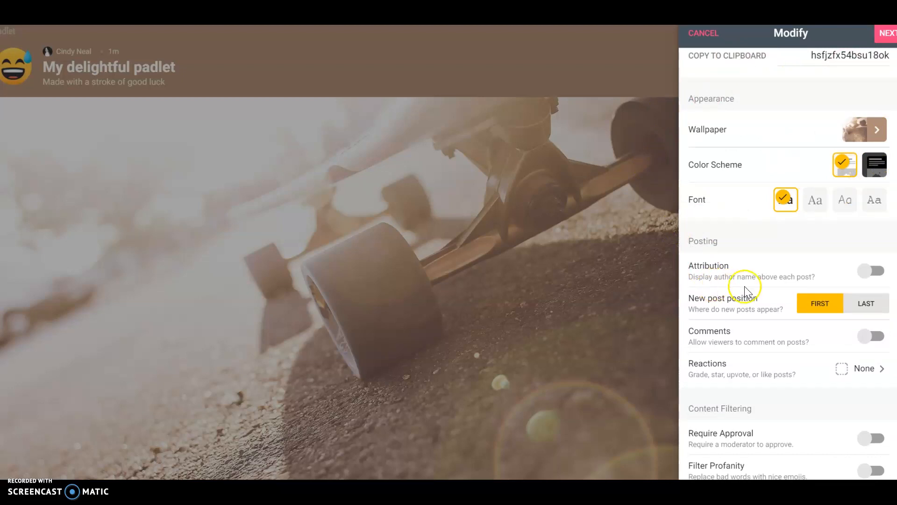
pyautogui.scroll(-1, 745, 286)
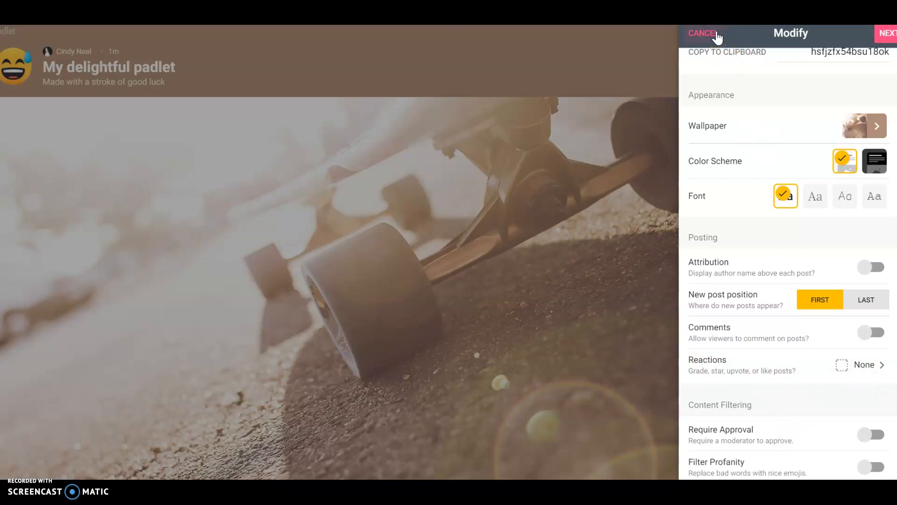
pyautogui.click(716, 33)
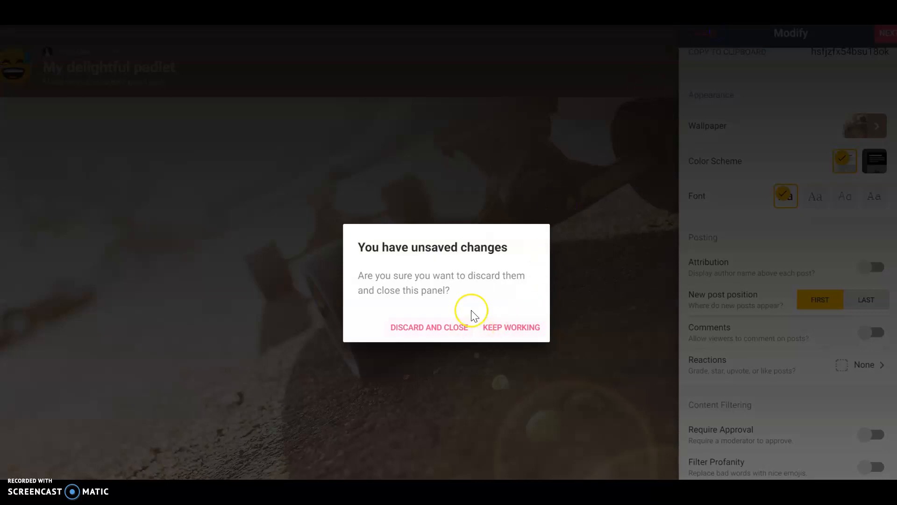
pyautogui.click(518, 327)
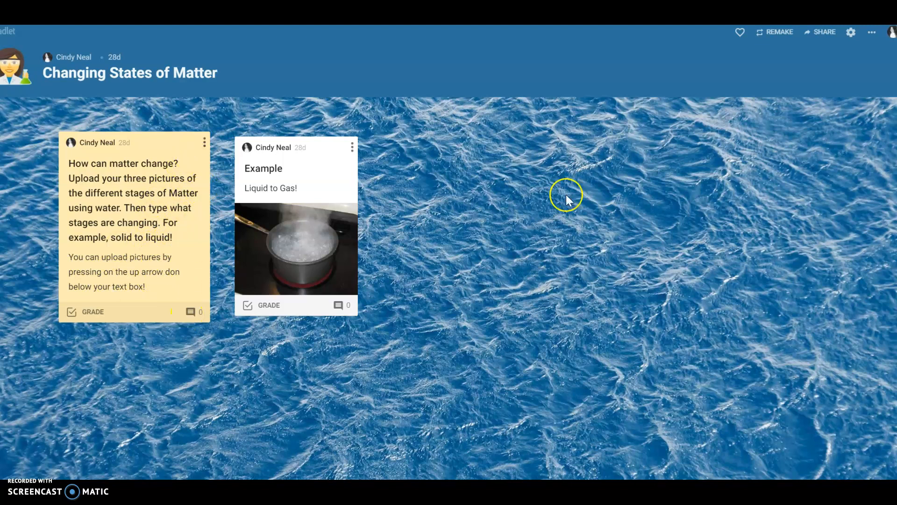
# Step: Start a blank post on the Changing States of Matter padlet and try its camera option
pyautogui.doubleClick(572, 131)
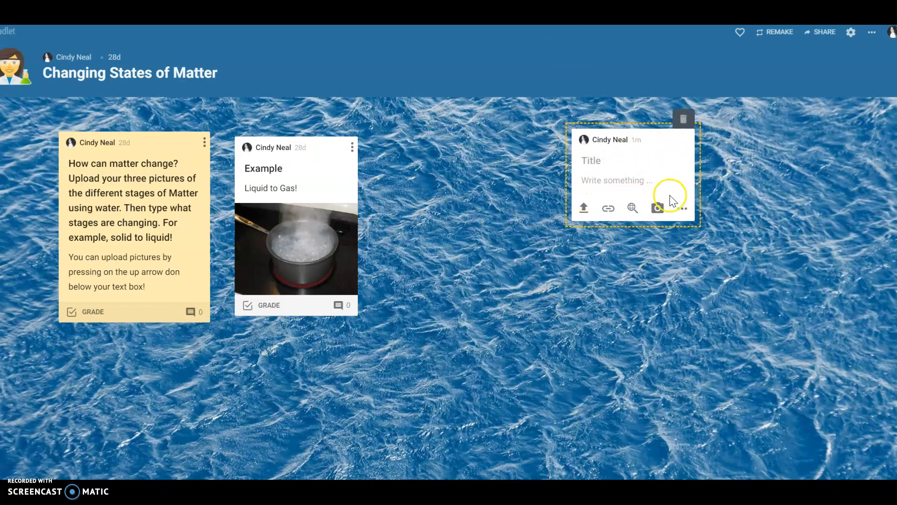
pyautogui.click(657, 208)
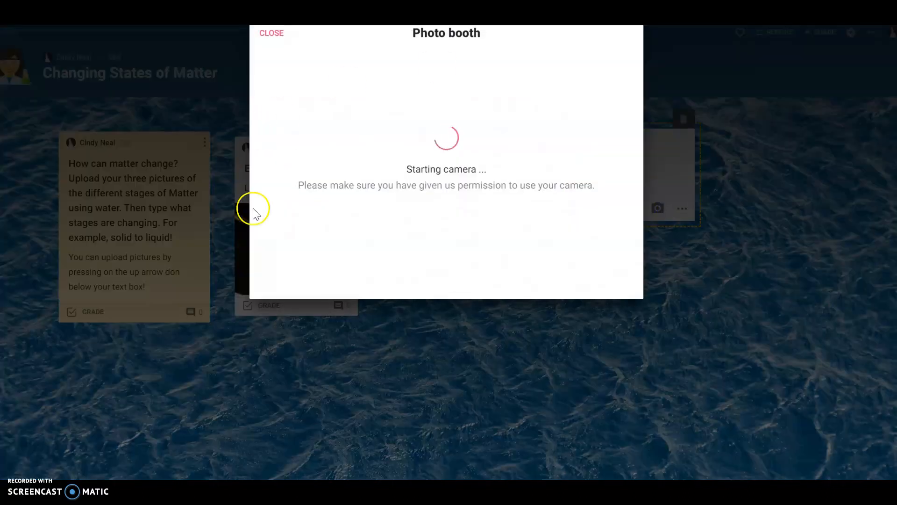
pyautogui.click(271, 36)
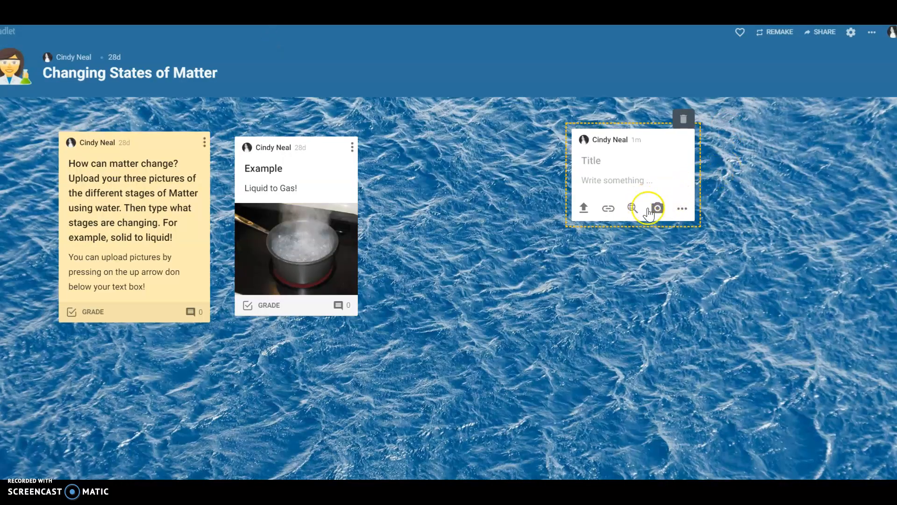
# Step: Explore the blank post's attachment options and computer file upload without attaching anything, and leave the post empty
pyautogui.click(680, 210)
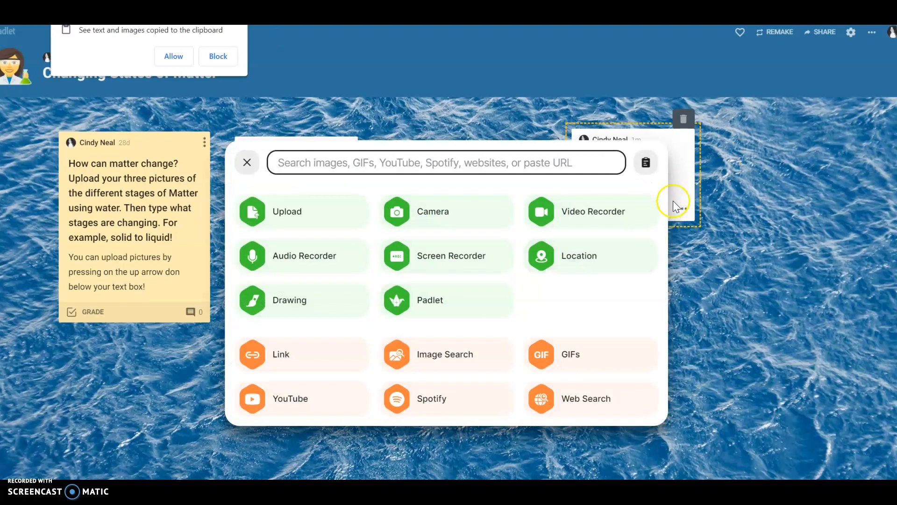
pyautogui.click(305, 211)
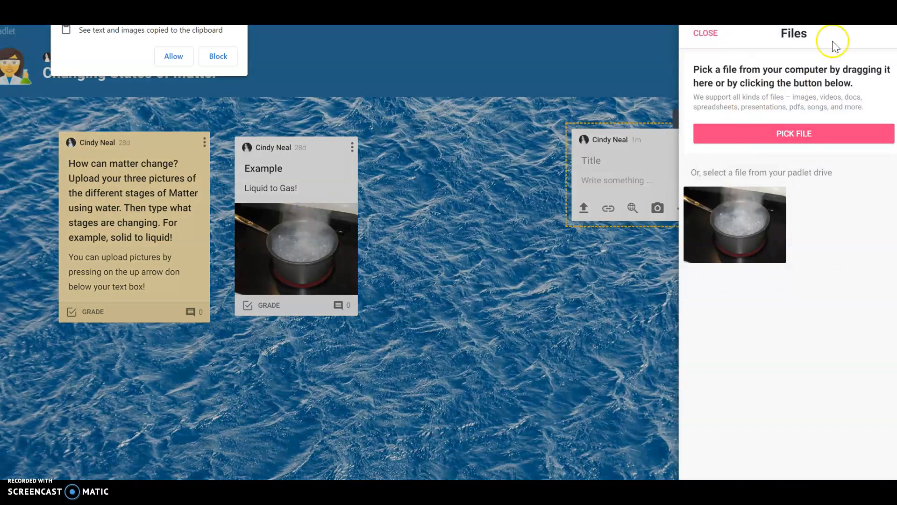
pyautogui.click(752, 133)
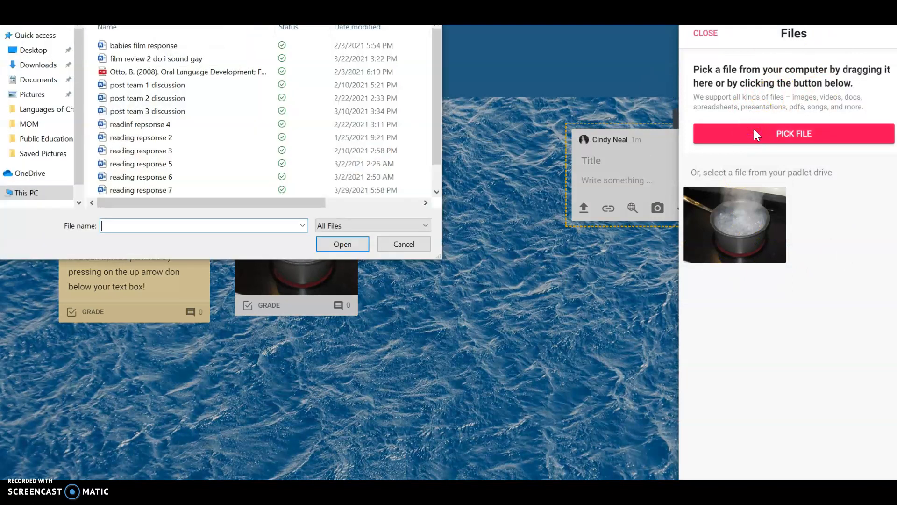
pyautogui.scroll(-1, 142, 121)
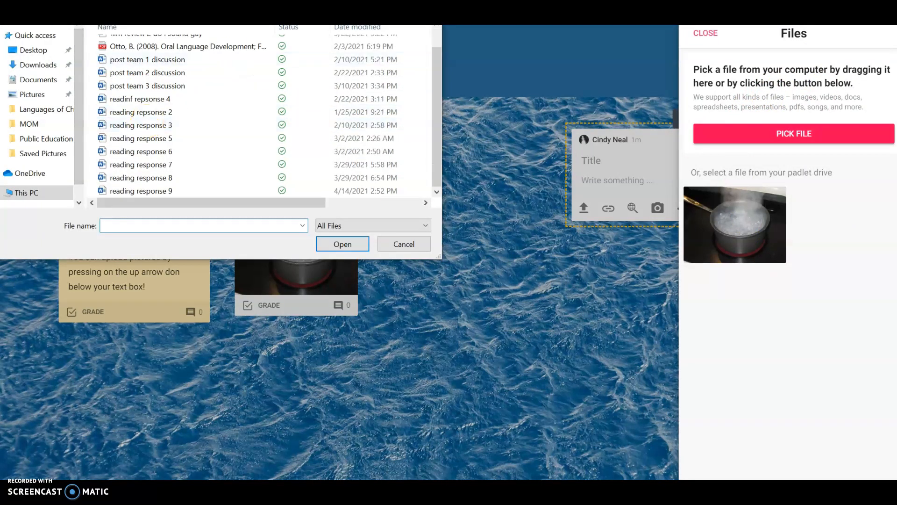
pyautogui.press('Escape')
pyautogui.click(707, 33)
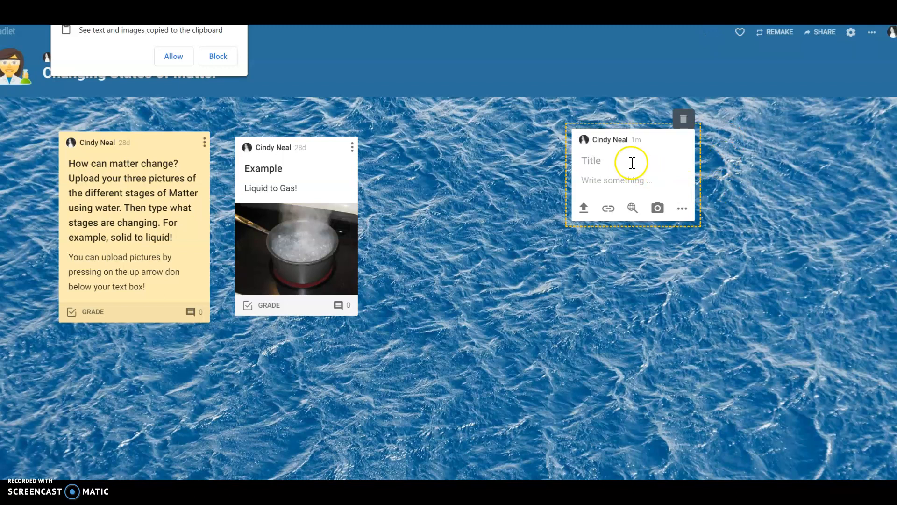
pyautogui.click(624, 178)
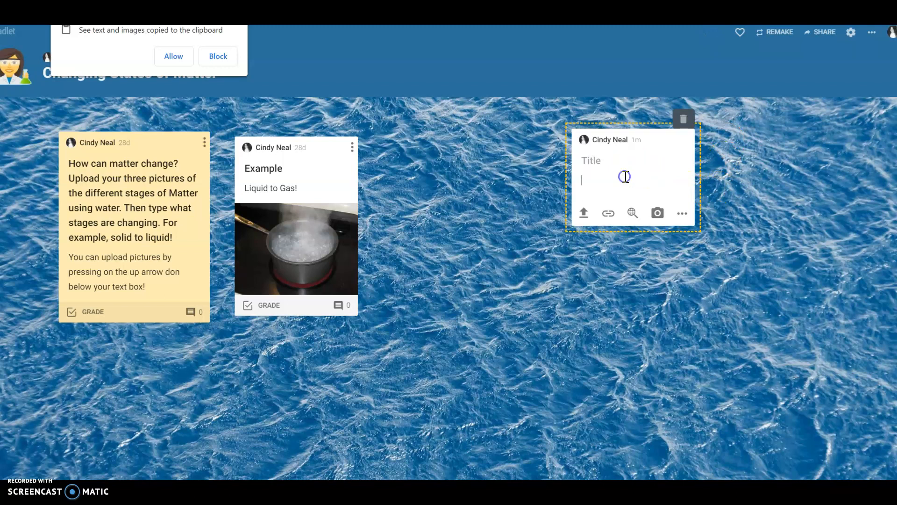
pyautogui.click(608, 159)
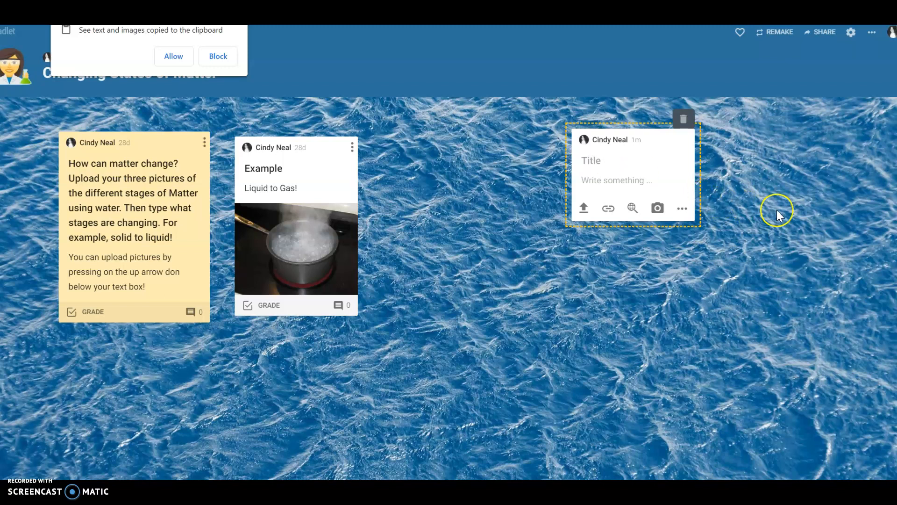
pyautogui.click(595, 399)
# Step: Add a post titled "Solid to liquid" and move it beside the Example post
pyautogui.doubleClick(593, 397)
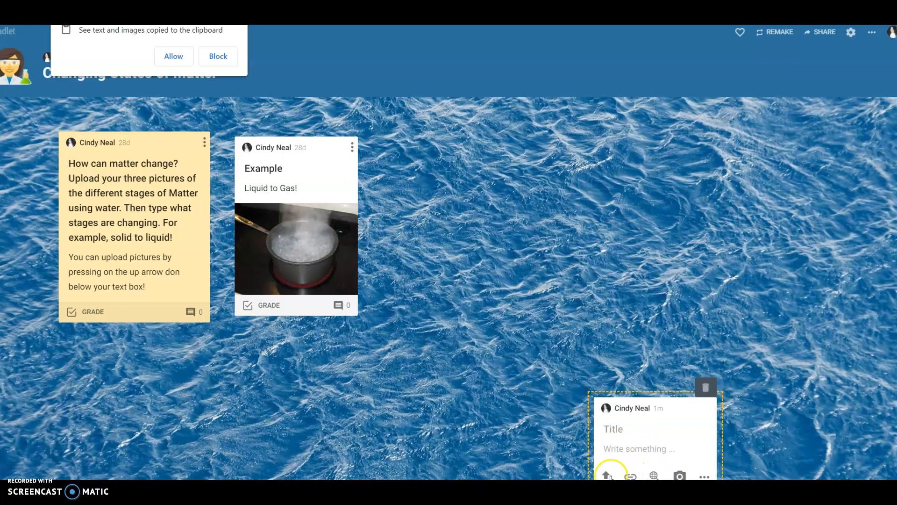
pyautogui.click(607, 475)
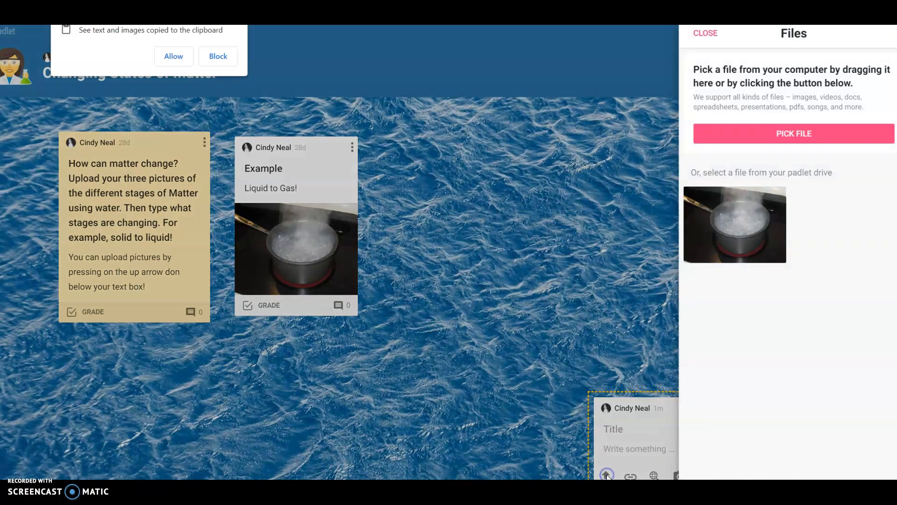
pyautogui.click(705, 34)
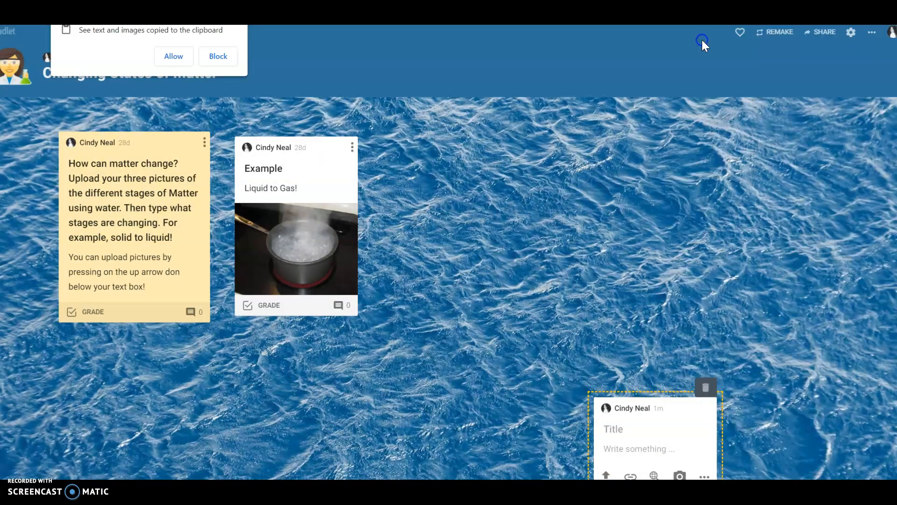
pyautogui.click(634, 430)
pyautogui.write('S')
pyautogui.click(657, 248)
pyautogui.moveTo(652, 398); pyautogui.dragTo(492, 214)
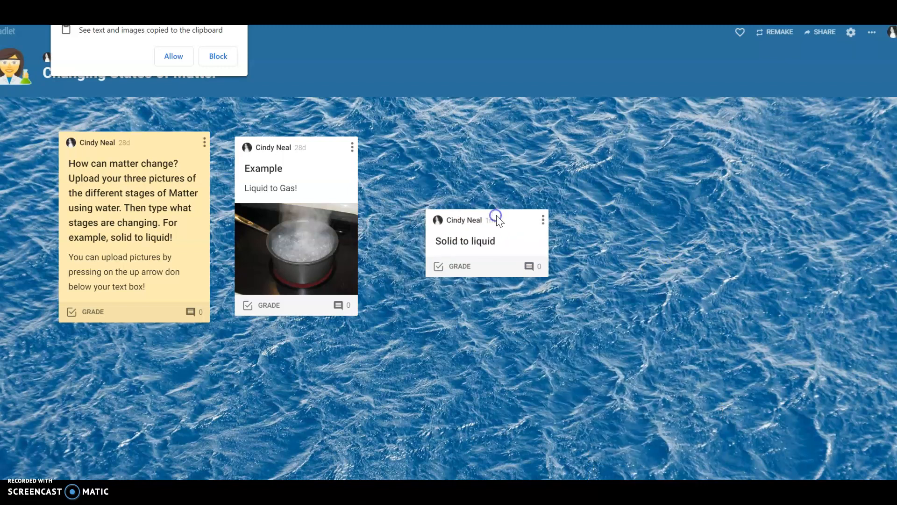
# Step: Look through the grade values out of 100 for the "Solid to liquid" post without assigning one
pyautogui.click(438, 268)
pyautogui.click(483, 291)
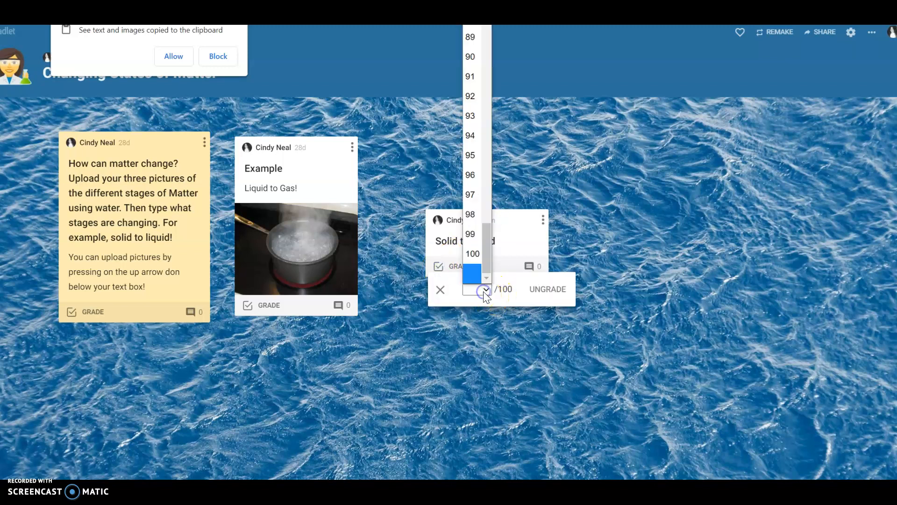
pyautogui.scroll(4, 473, 26)
pyautogui.scroll(-1, 473, 26)
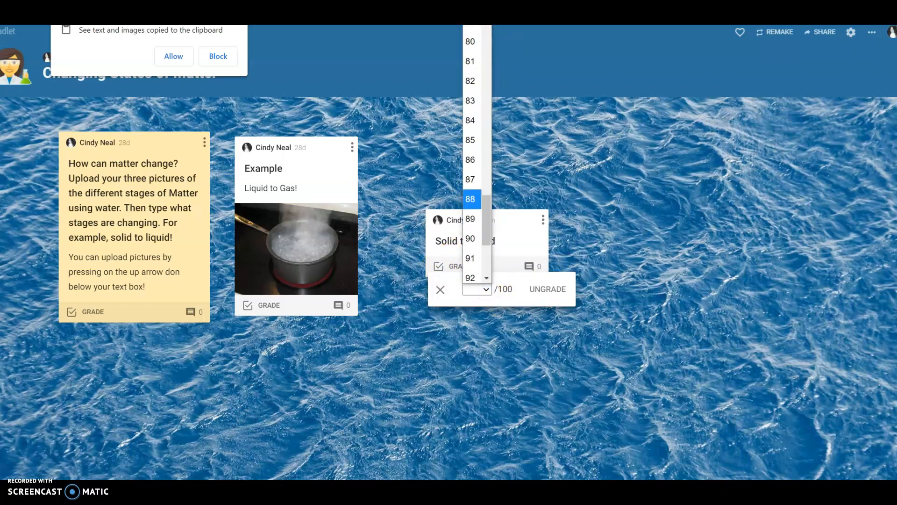
pyautogui.click(603, 112)
# Step: Color the "Solid to liquid" post purple
pyautogui.click(543, 220)
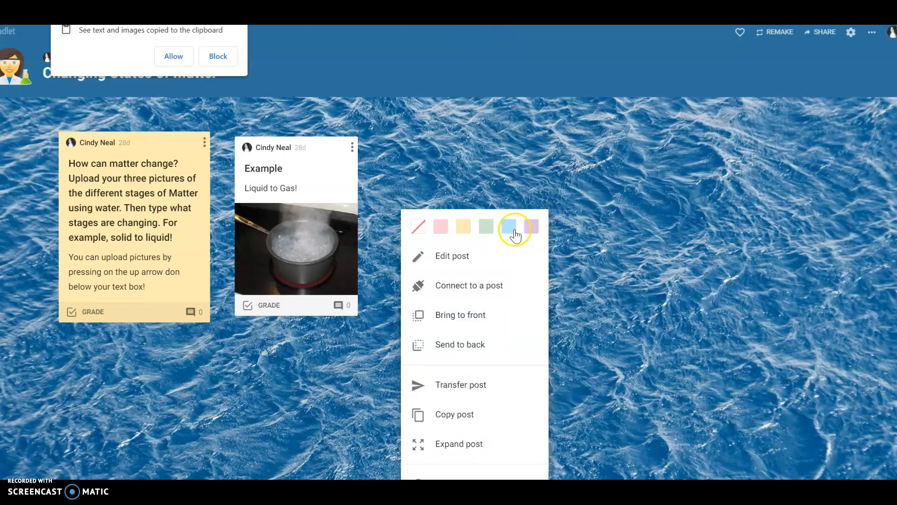
pyautogui.click(531, 231)
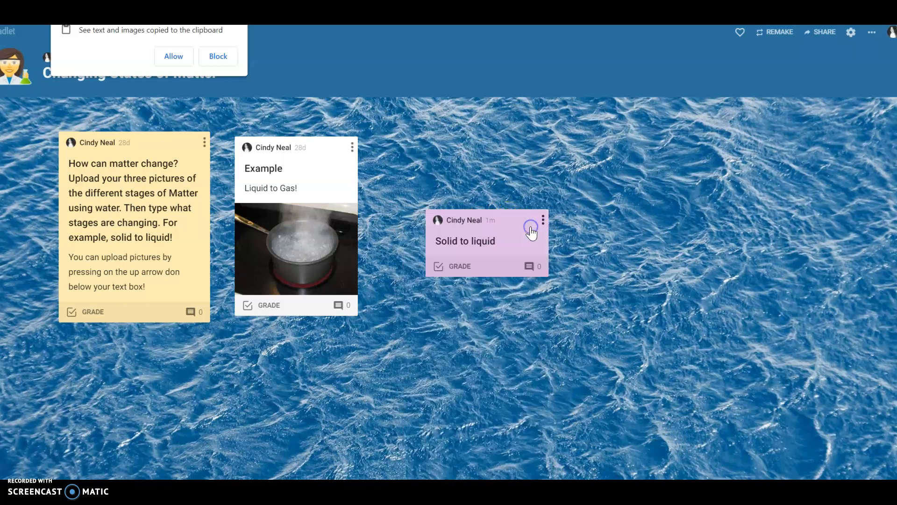
# Step: Delete the "Solid to liquid" post and dismiss the clipboard permission request
pyautogui.click(543, 219)
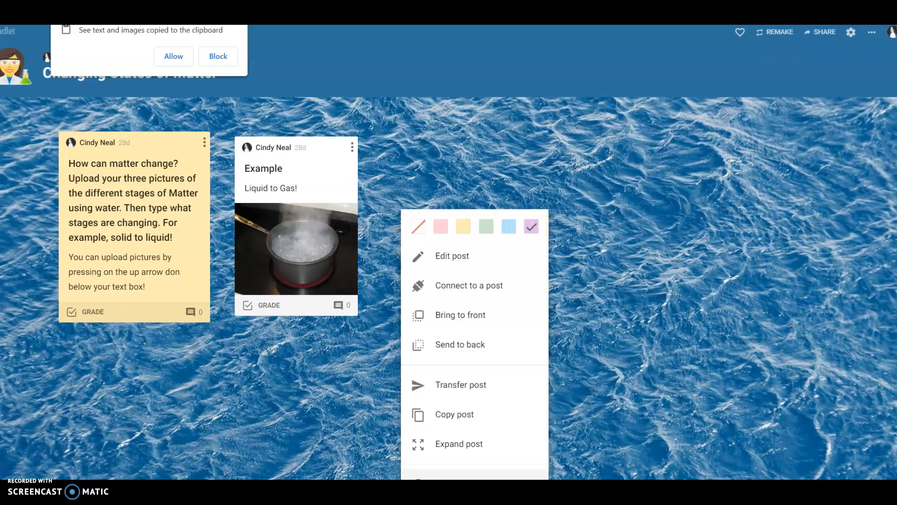
pyautogui.click(448, 474)
pyautogui.click(516, 71)
pyautogui.click(239, 8)
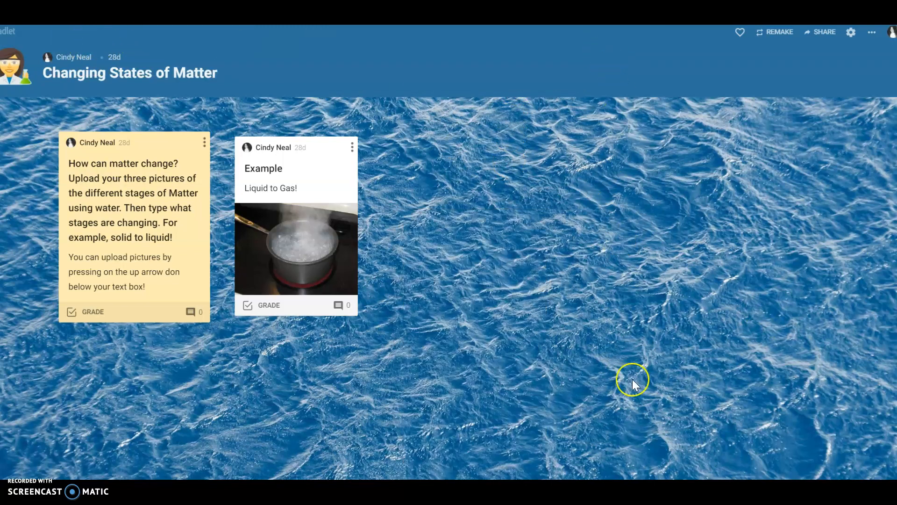
# Step: Move the Example post slightly closer to the yellow instruction post
pyautogui.click(319, 140)
pyautogui.click(492, 133)
pyautogui.moveTo(300, 148)
pyautogui.mouseDown()
pyautogui.moveTo(391, 228)
pyautogui.moveTo(287, 160)
pyautogui.moveTo(284, 146)
pyautogui.mouseUp()
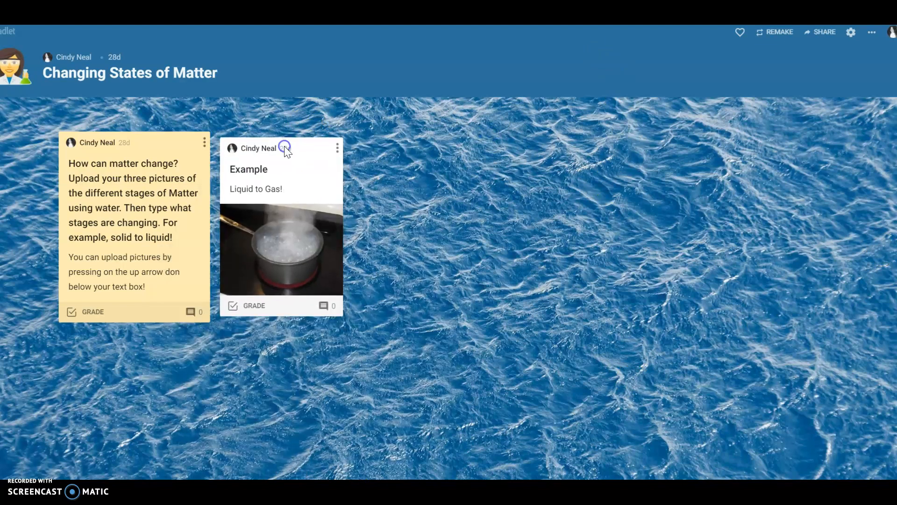
# Step: Review the padlet's member, privacy, sharing and export options, and close the sharing settings
pyautogui.click(819, 35)
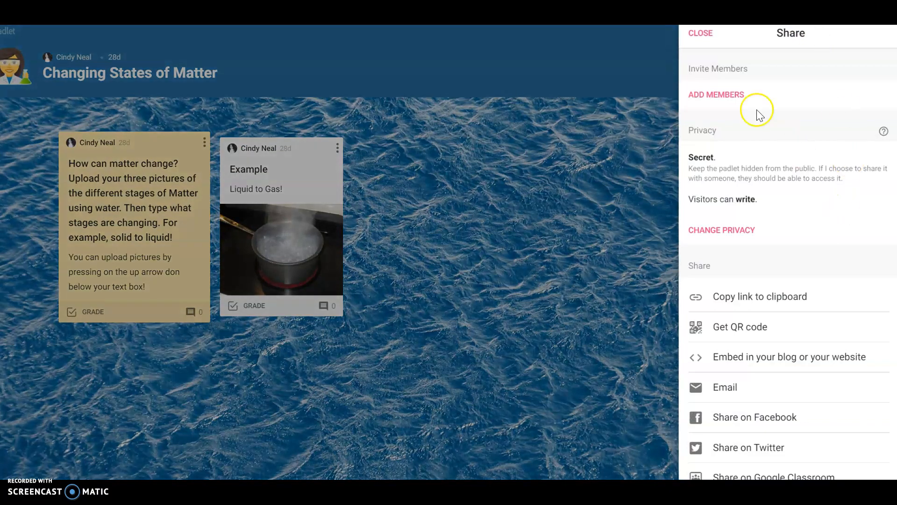
pyautogui.scroll(-3, 791, 243)
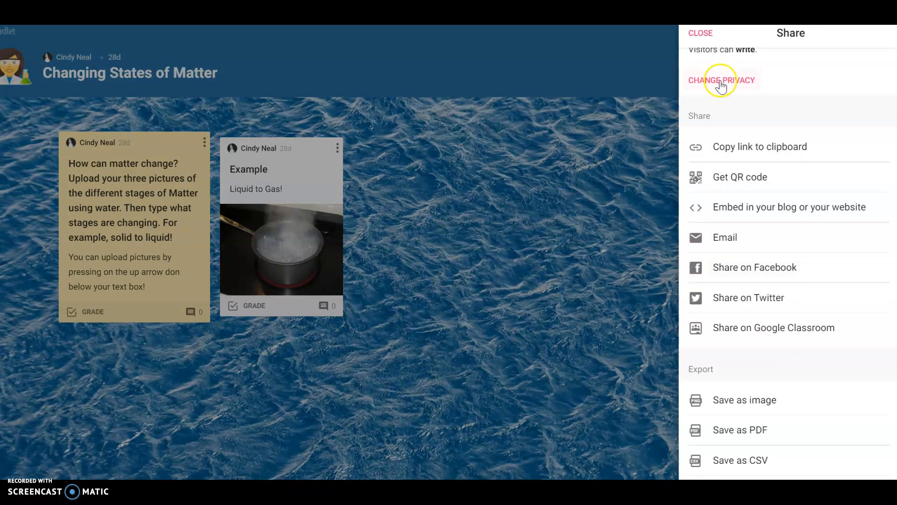
pyautogui.scroll(3, 721, 84)
pyautogui.click(706, 32)
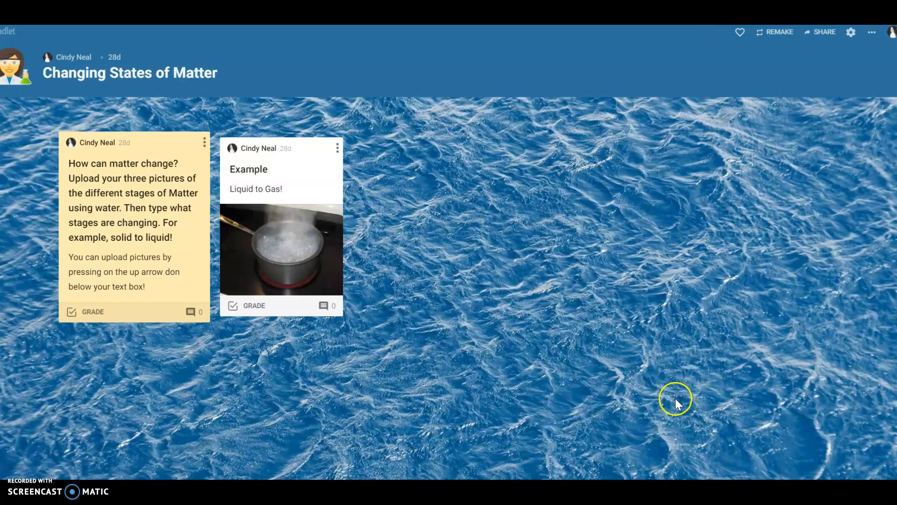